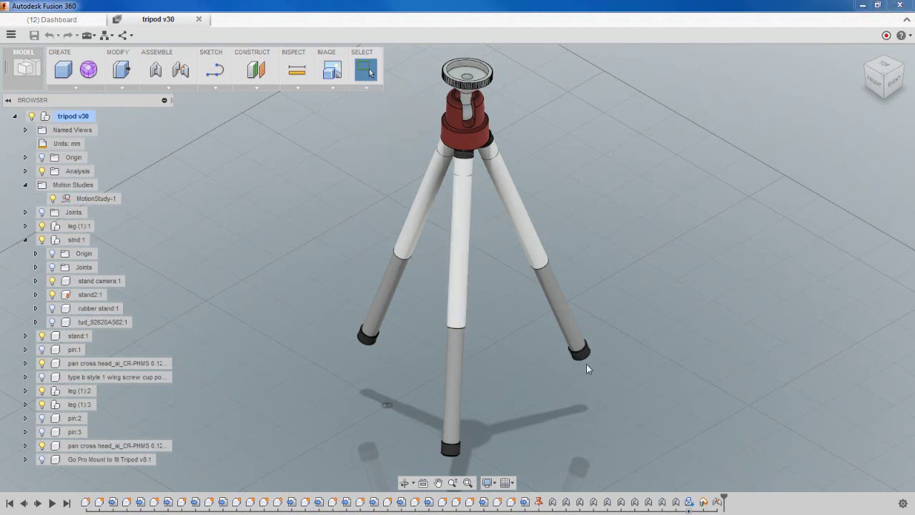
Step: Swing a tripod leg foot up and back to test how its hinge folds
middle_click_drag(583, 353, 628, 324, "shift")
left_click_drag(626, 319, 654, 325)
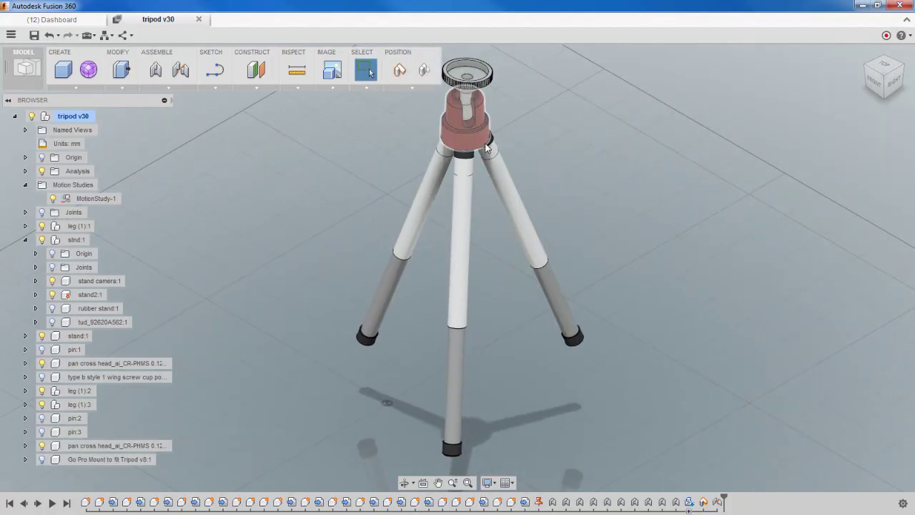
left_click_drag(574, 339, 657, 337)
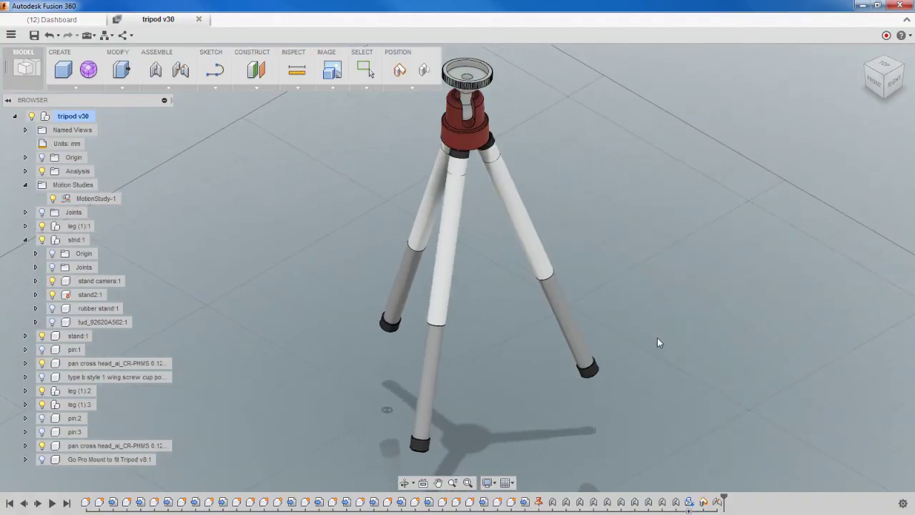
Step: Select the existing MotionStudy-1 and bring up the ASSEMBLE command list
middle_click_drag(516, 396, 529, 402, "shift")
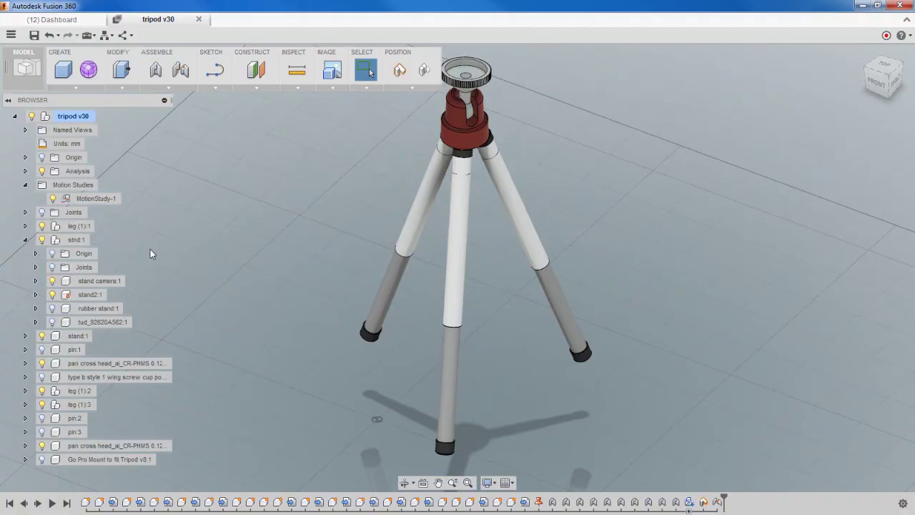
left_click(95, 198)
left_click(184, 87)
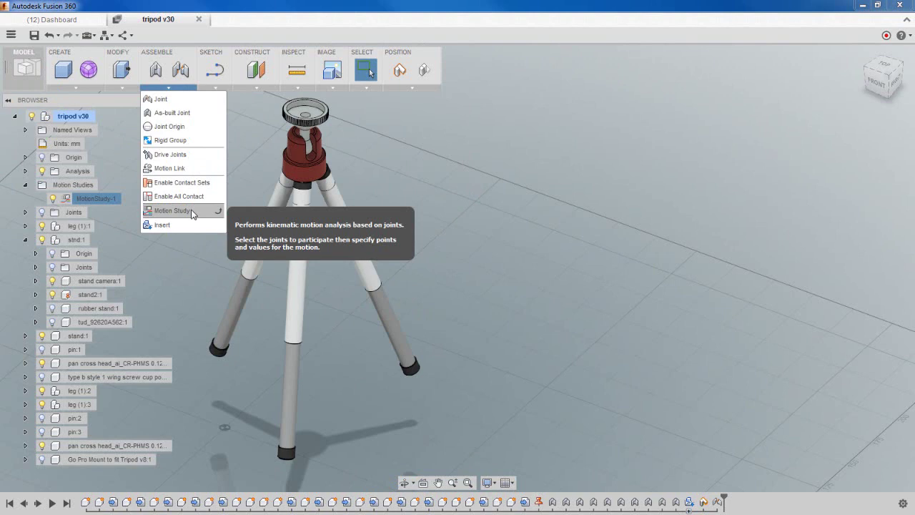
Step: Create a new motion study above the model and add the head joint Rev1
left_click(172, 210)
left_click_drag(451, 355, 432, 127)
middle_click_drag(317, 239, 272, 228, "shift")
left_click(275, 156)
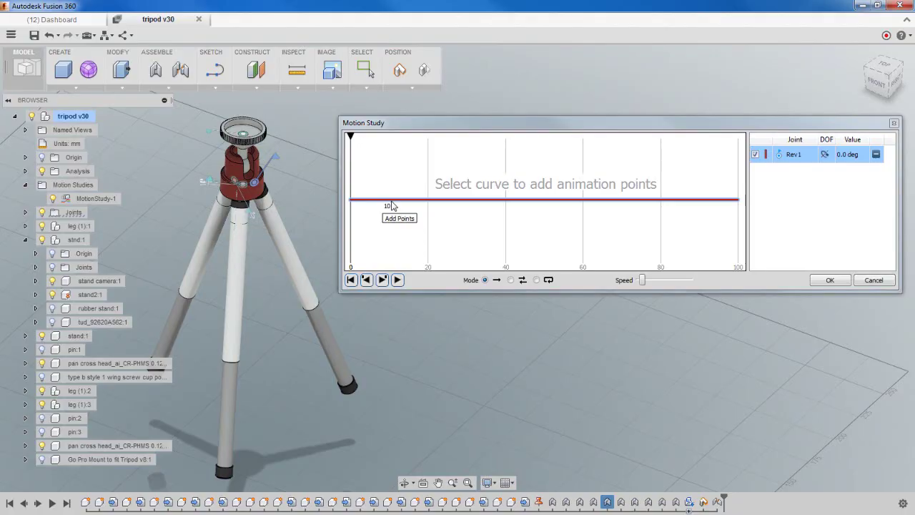
Step: Key Rev1 to 10 deg at step 10 and 20 deg at step 20
left_click(391, 201)
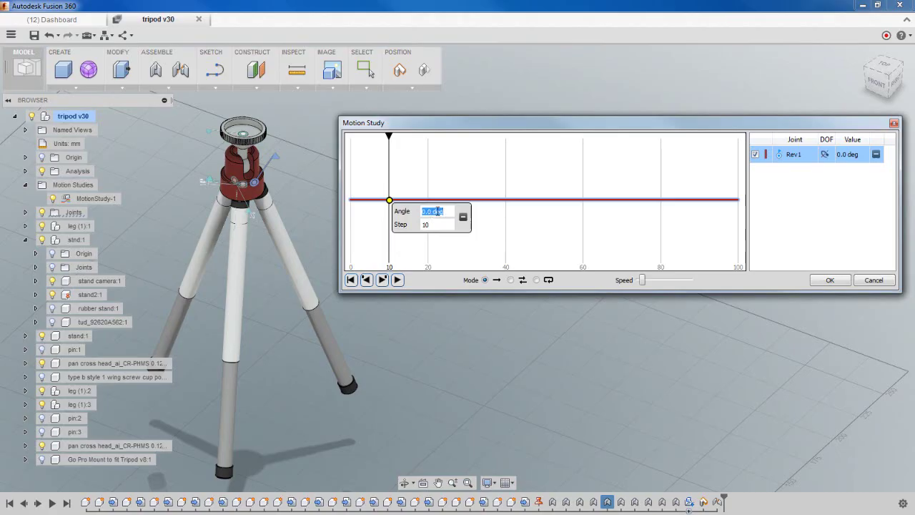
type("10")
left_click(461, 188)
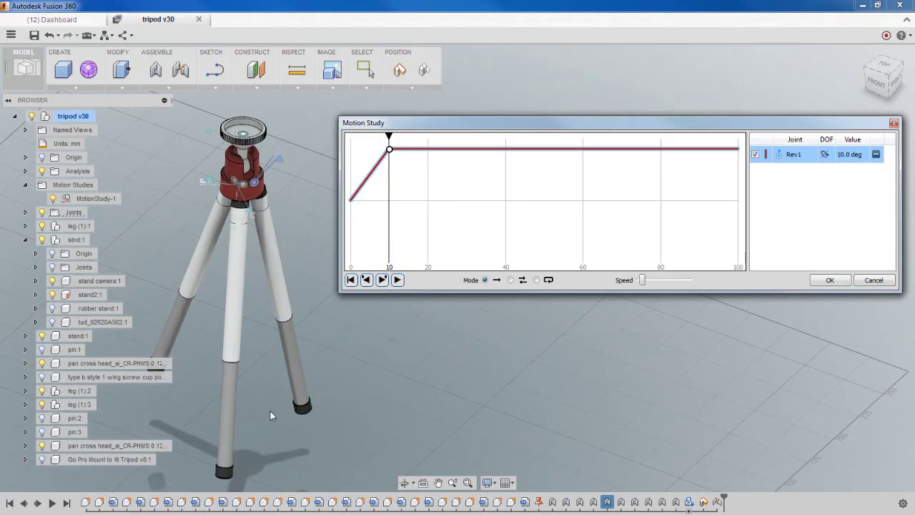
left_click(429, 151)
type("20")
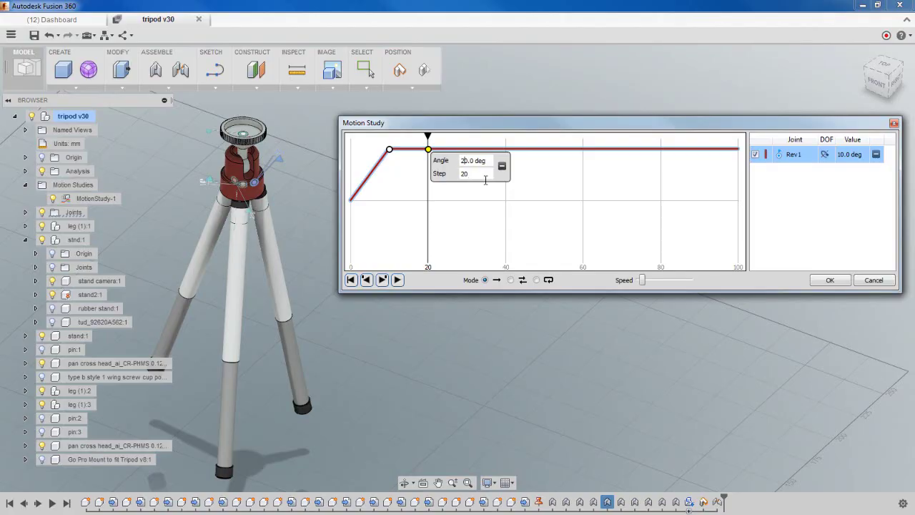
left_click(480, 213)
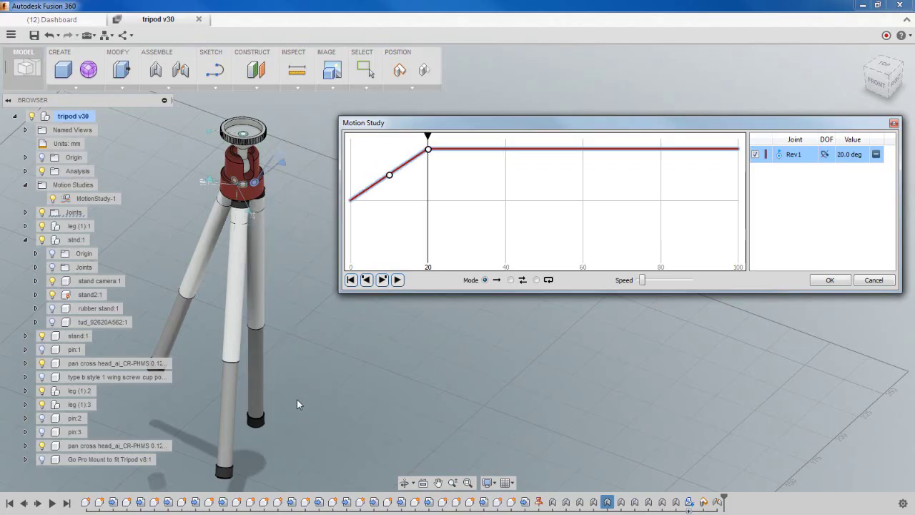
Step: Deselect the Rev1 curve and add the leg joint Rev4 to the study
middle_click_drag(295, 400, 284, 398, "shift")
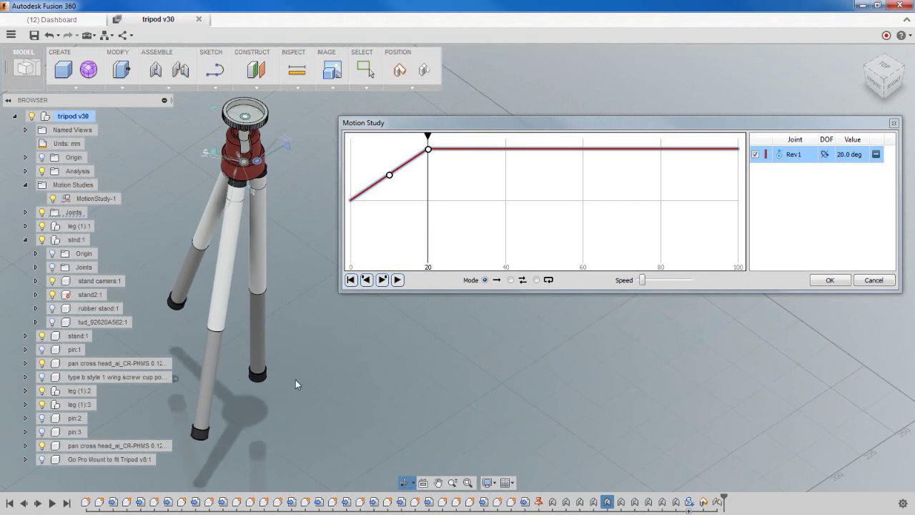
left_click(328, 369)
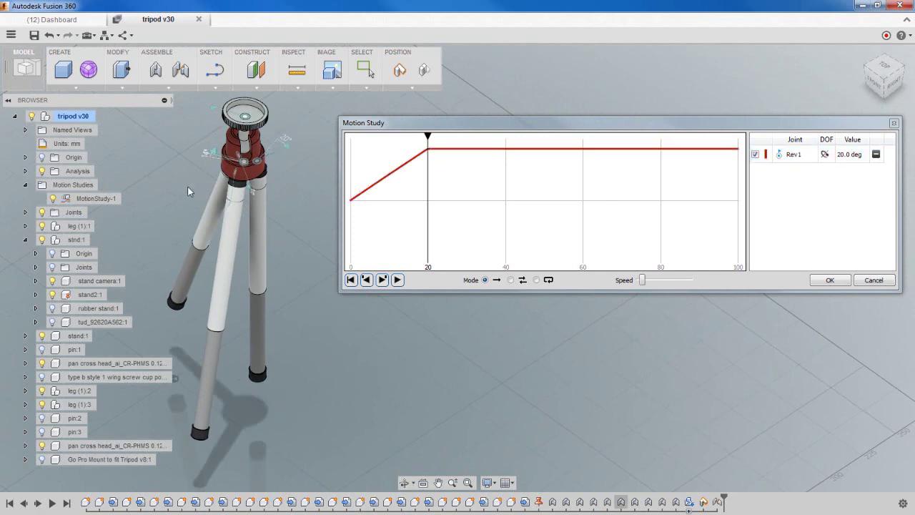
middle_click_drag(179, 213, 192, 212, "shift")
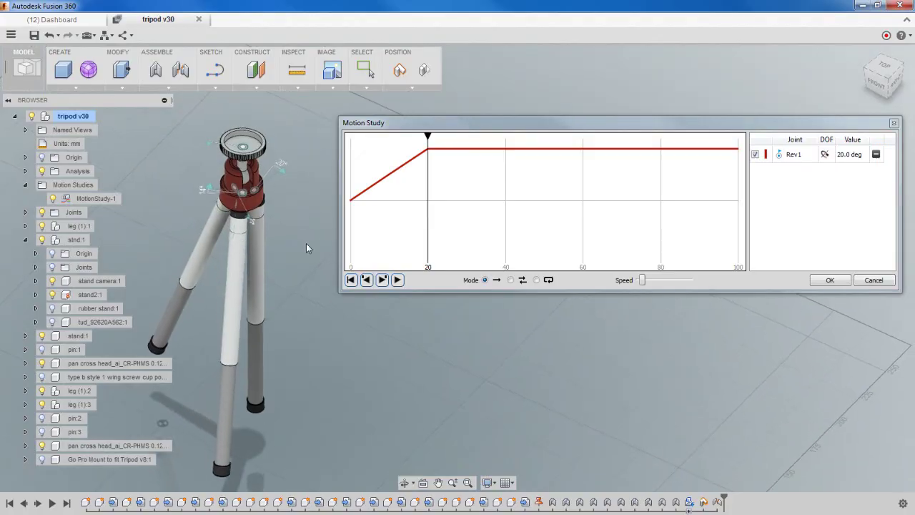
middle_click_drag(291, 330, 298, 267, "shift")
left_click(303, 265)
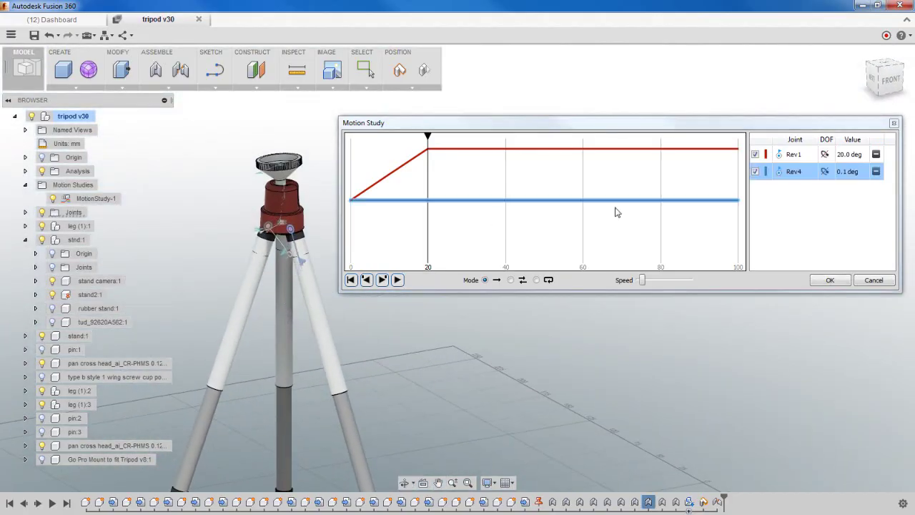
Step: Key Rev4 to -10 deg at step 10 and -20 deg at step 20
left_click(393, 203)
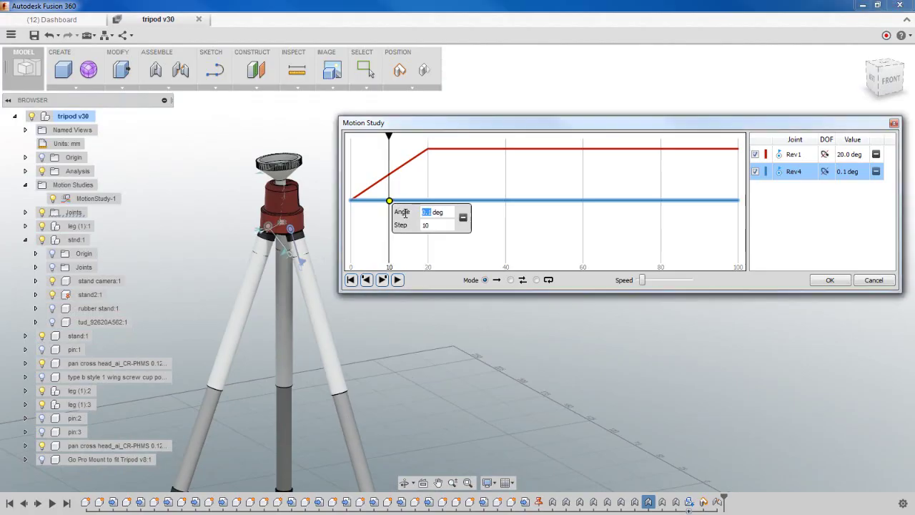
type("10")
key("Return")
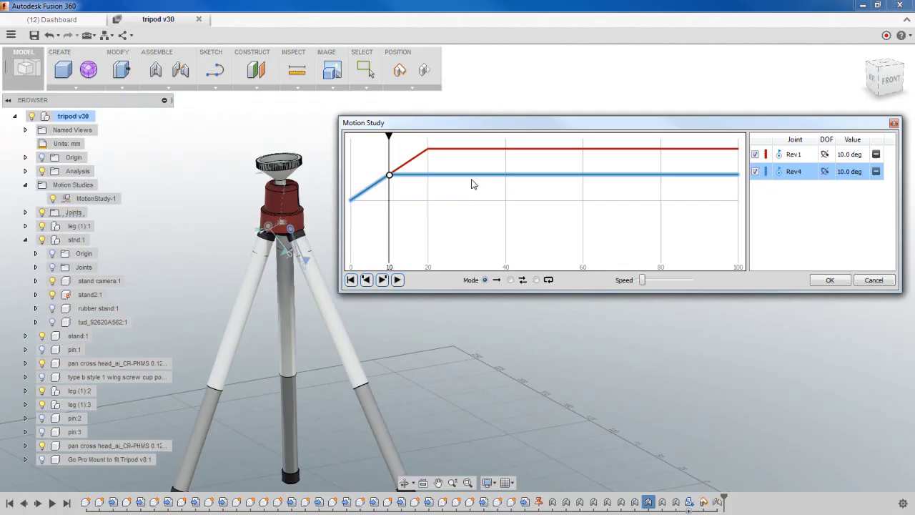
left_click(389, 175)
left_click(423, 186)
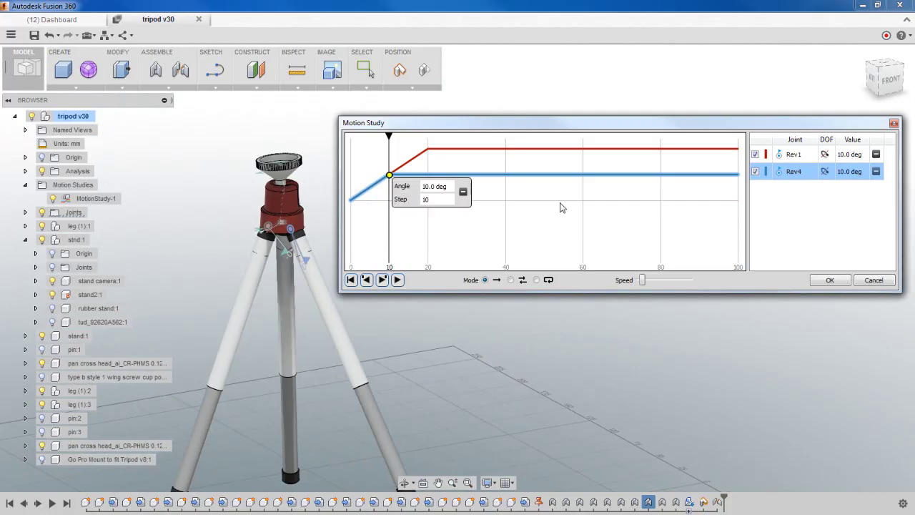
type("-")
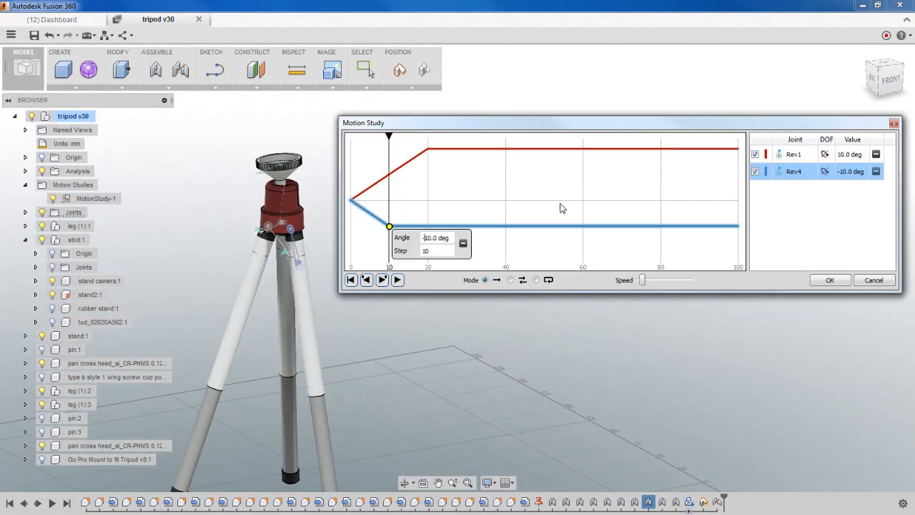
left_click(499, 212)
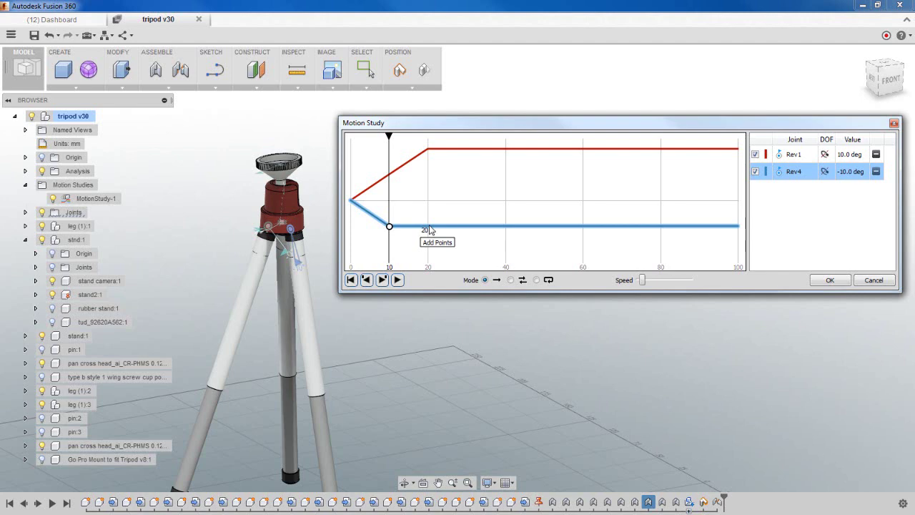
left_click(428, 227)
left_click(463, 237)
type("2")
left_click(498, 203)
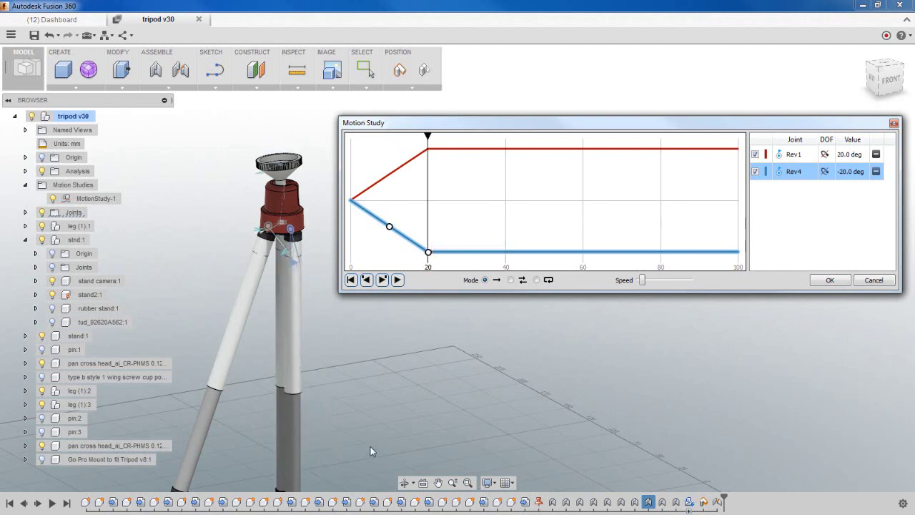
Step: Reposition the view and add the leg joint Rev5 to the study
scroll(325, 428, "down", 2)
middle_click_drag(325, 427, 302, 355)
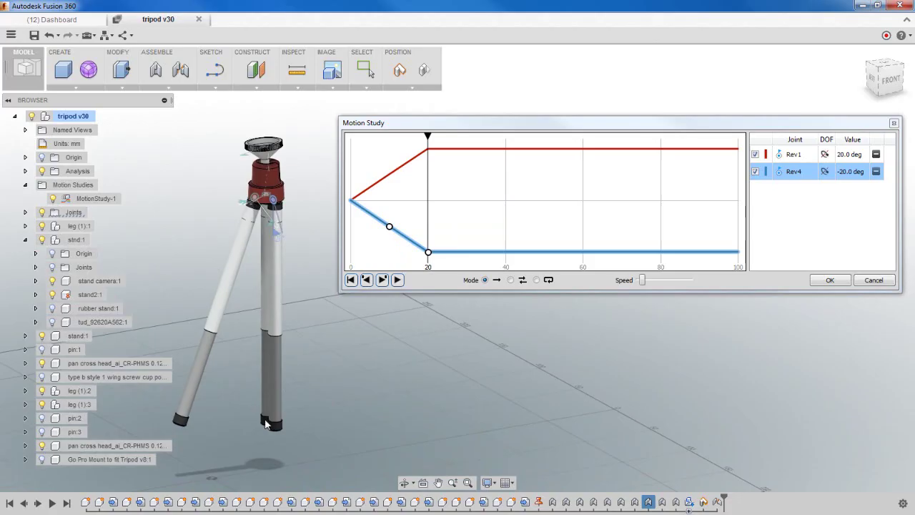
scroll(259, 212, "up", 2)
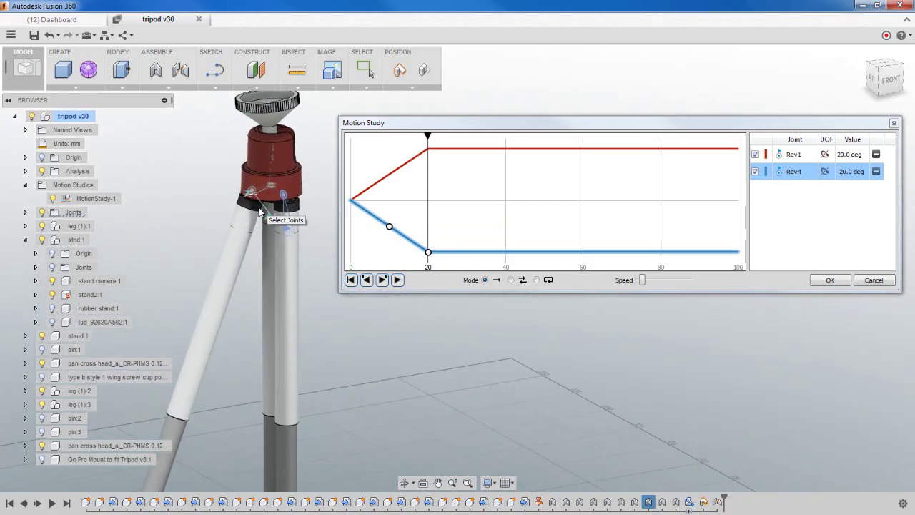
scroll(257, 204, "up", 1)
left_click(269, 216)
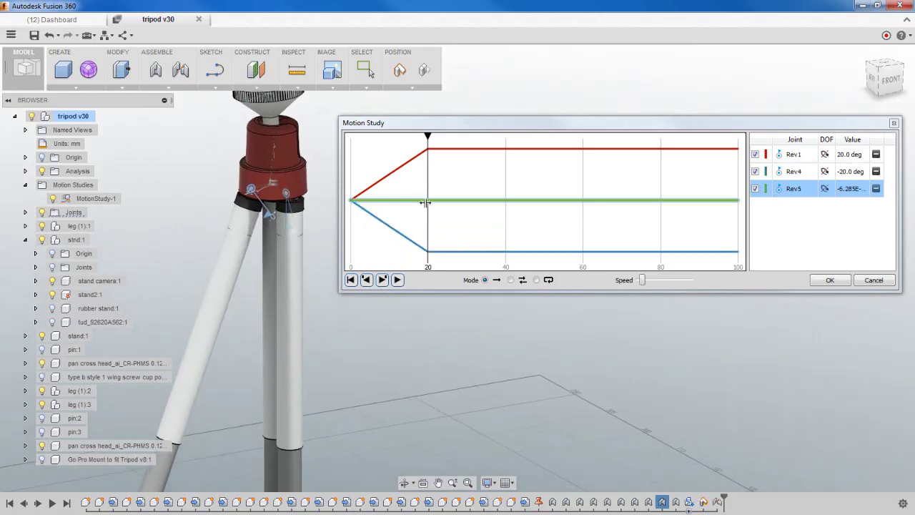
Step: Key Rev5 to -10 deg at step 10 and -20 deg at step 20
left_click(390, 201)
type("10")
key("Return")
left_click(389, 174)
key("Home")
type("-")
left_click(425, 230)
type("-20")
key("Return")
left_click(390, 298)
Step: Inspect leg (1):2 in the browser and add its slider joint Slider2
scroll(295, 396, "down", 3)
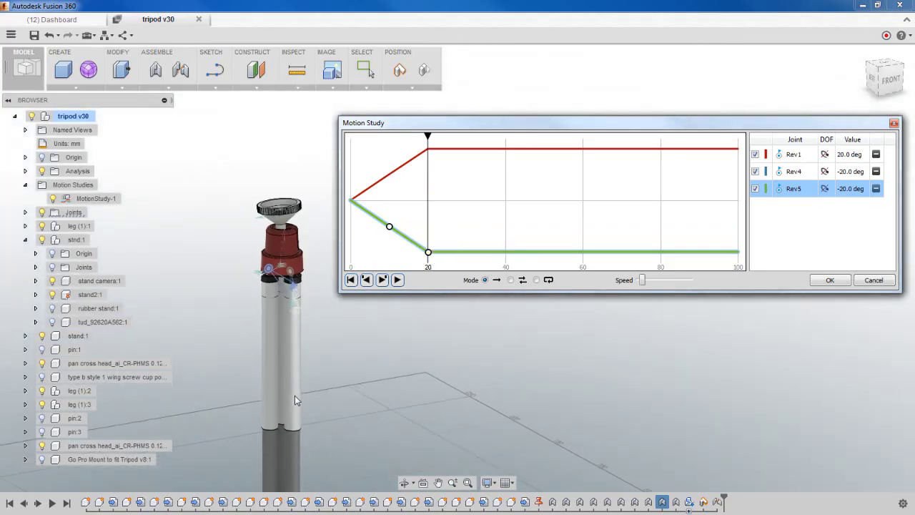
scroll(317, 427, "down", 3)
middle_click_drag(332, 333, 301, 343)
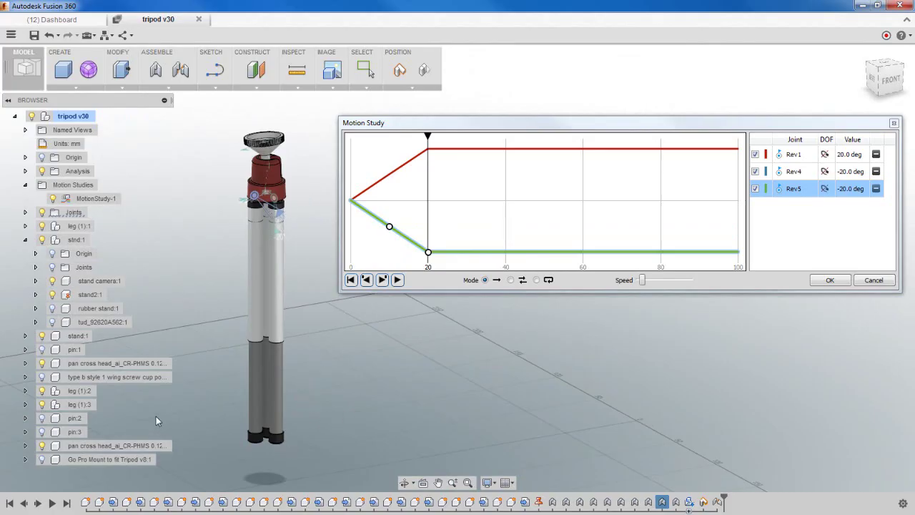
left_click(25, 390)
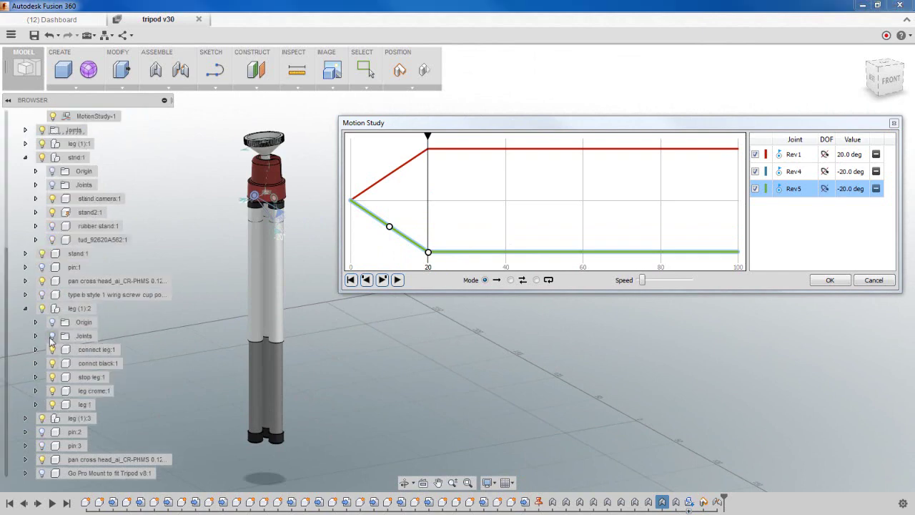
left_click(26, 308)
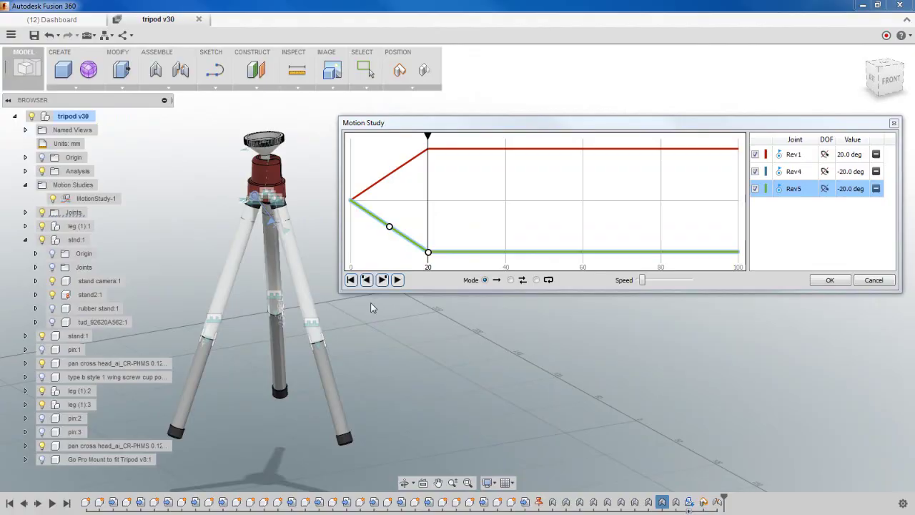
left_click(318, 345)
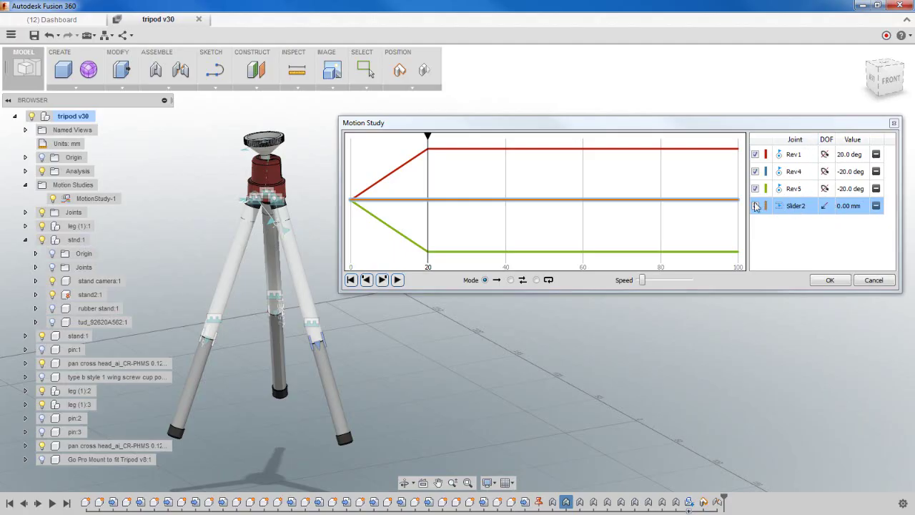
Step: Key Slider2 to -25 mm at step 10
left_click(389, 200)
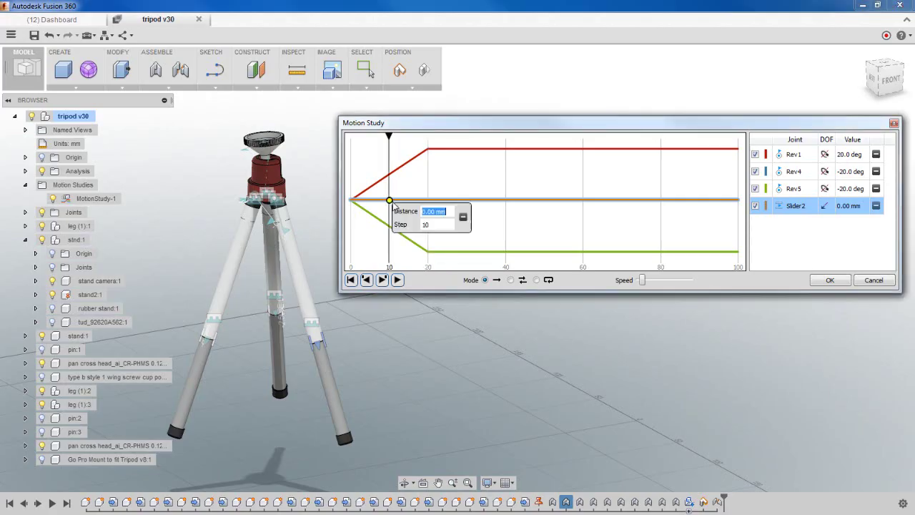
left_click(437, 225)
key("Return")
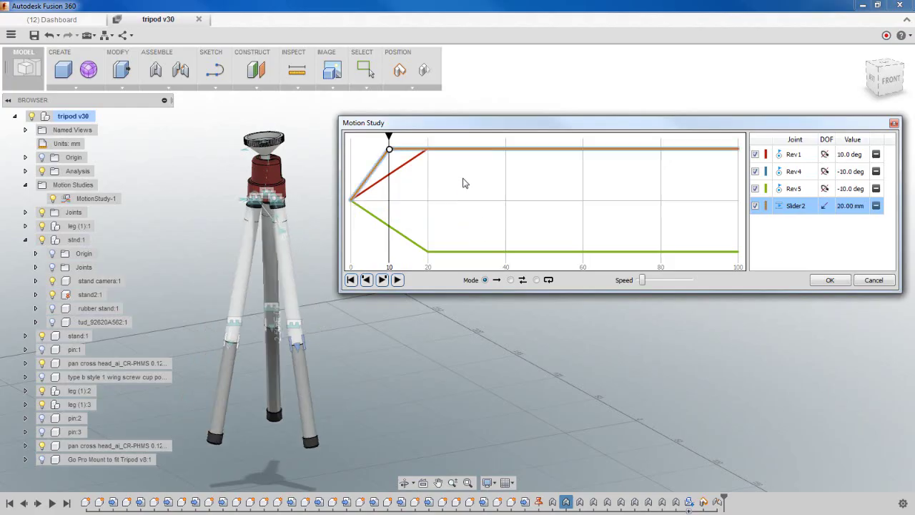
left_click_drag(389, 148, 388, 251)
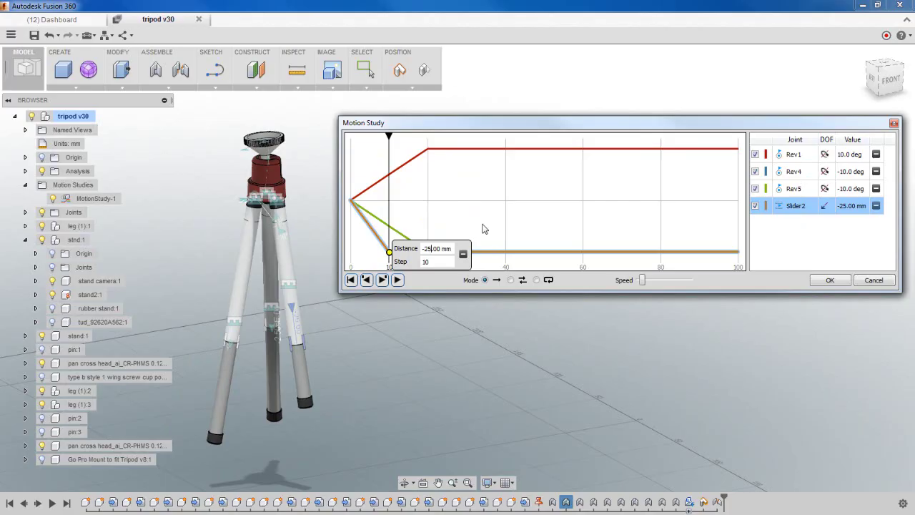
left_click(401, 267)
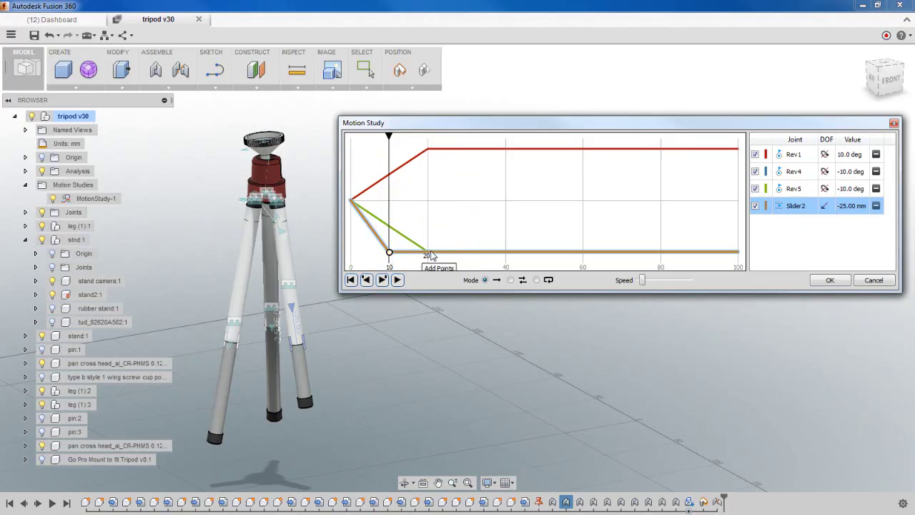
Step: Key Slider2 to -50 mm at step 20 and add the second leg slider
left_click(431, 255)
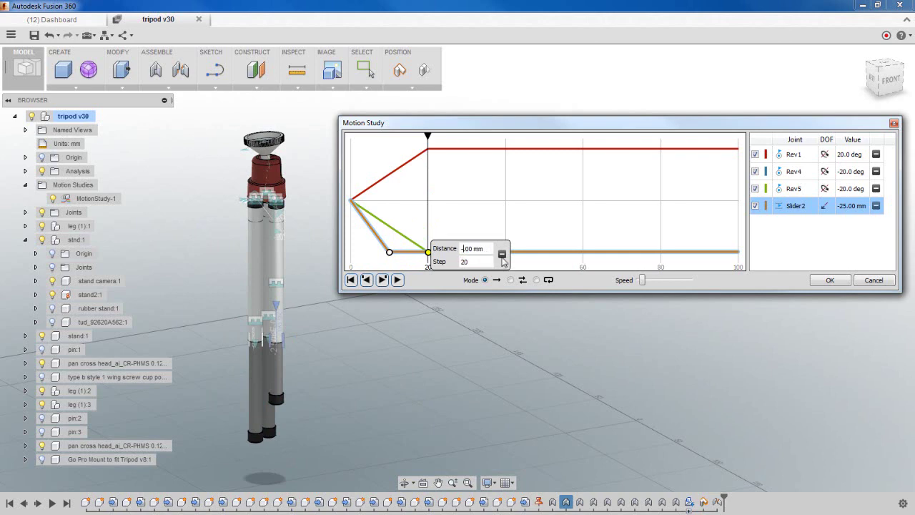
key("Return")
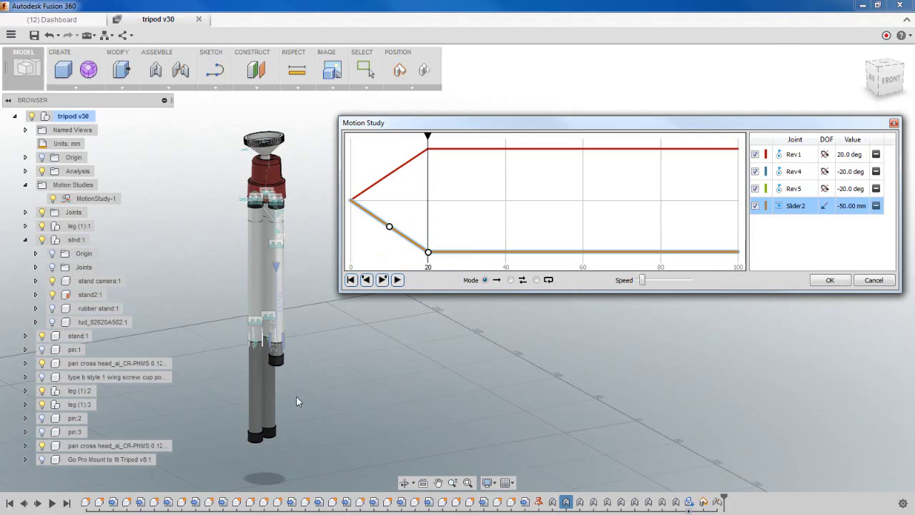
left_click(255, 344)
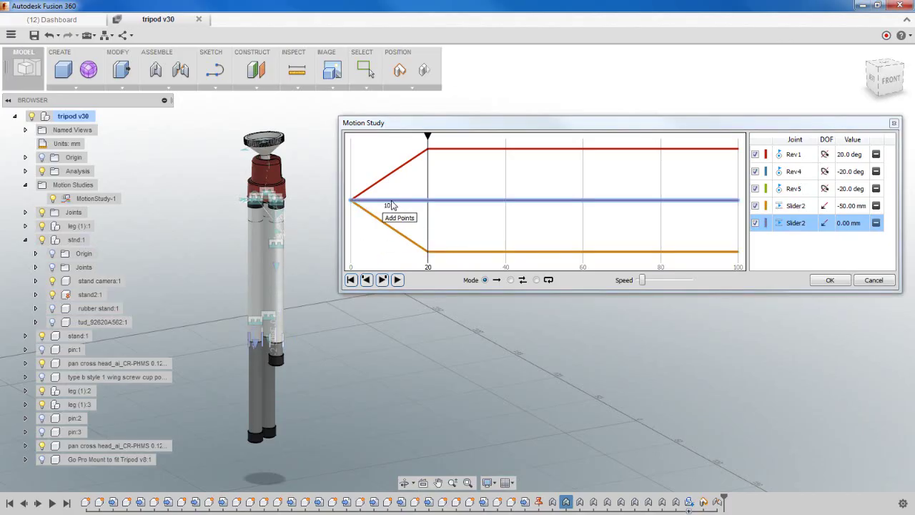
Step: Key the second Slider2 to -25 mm at step 10 and -50 mm at step 20
left_click(389, 201)
type("-25")
key("Return")
left_click(427, 227)
type("-5")
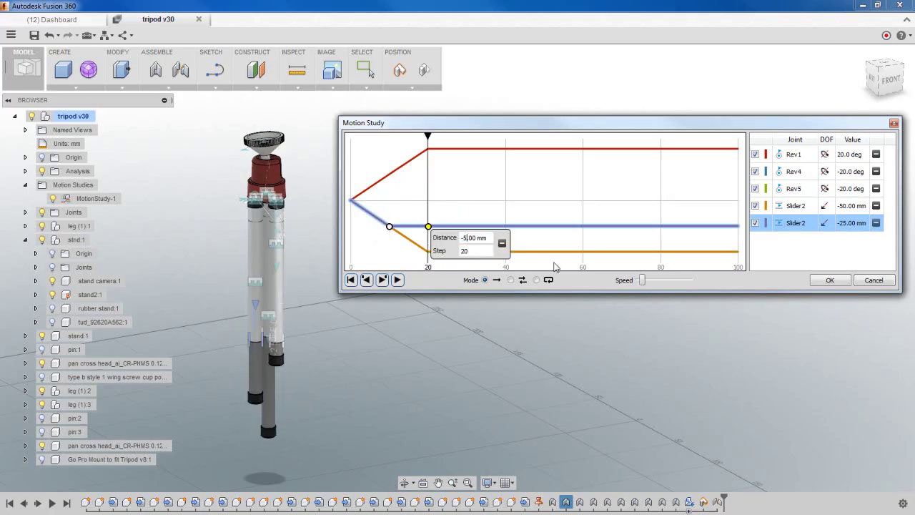
type("0")
key("Return")
Step: Add the third leg slider, keyed -25 mm at step 10 and -50 mm at step 20
middle_click_drag(215, 364, 255, 361, "shift")
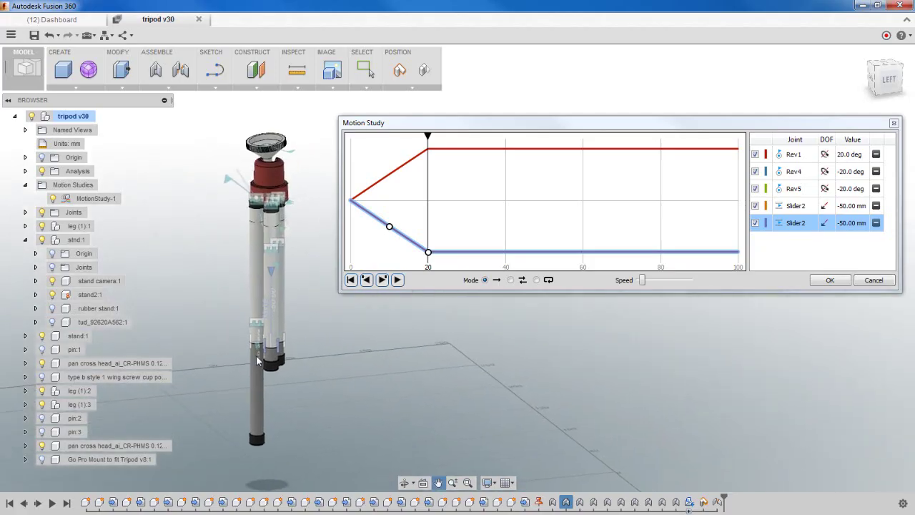
left_click(255, 361)
left_click(389, 226)
type("-25")
key("Return")
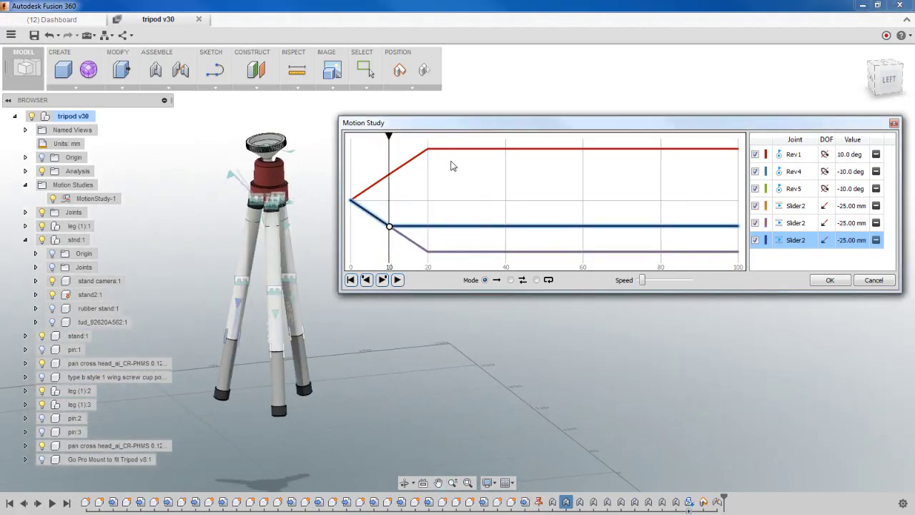
left_click(424, 227)
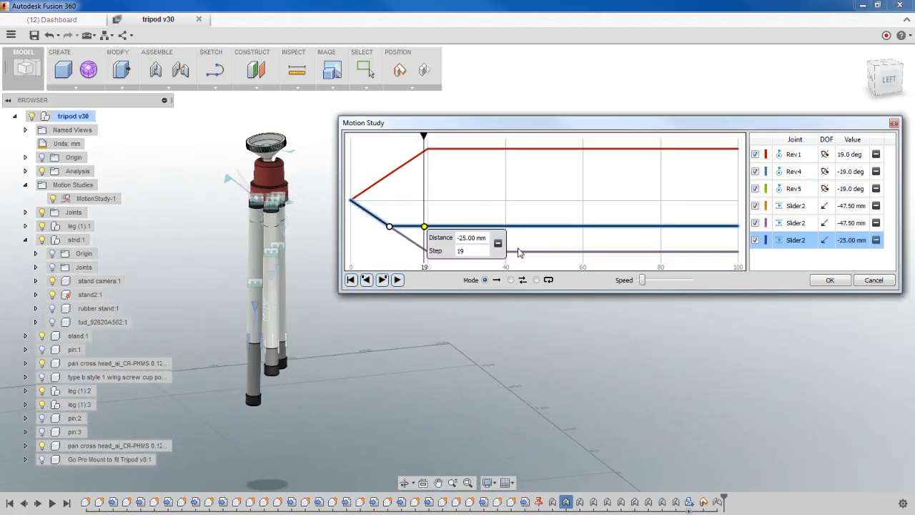
left_click(471, 250)
type("20")
key("Return")
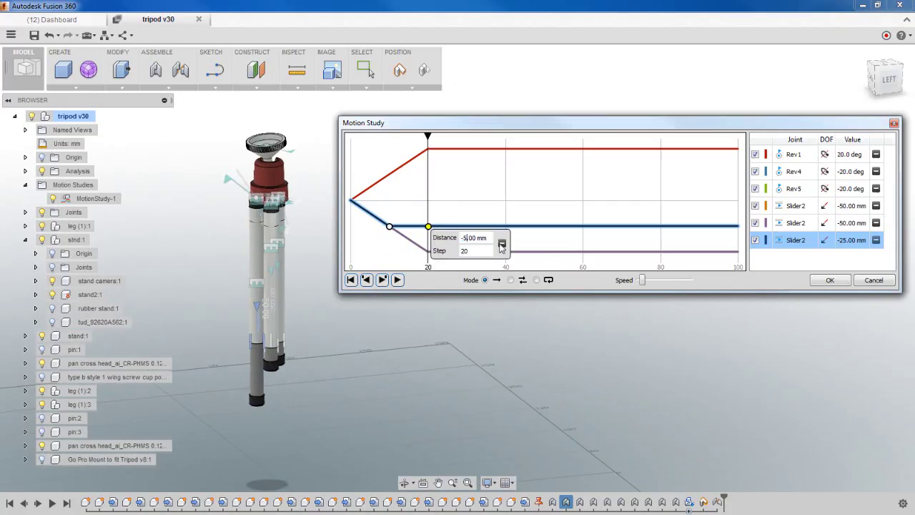
left_click(501, 245)
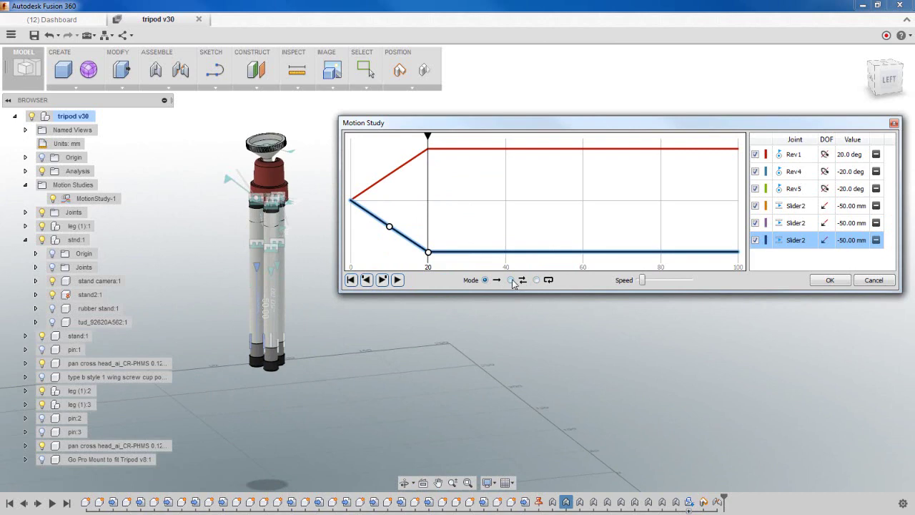
Step: Rewind and play the motion study once at minimum speed
left_click(350, 280)
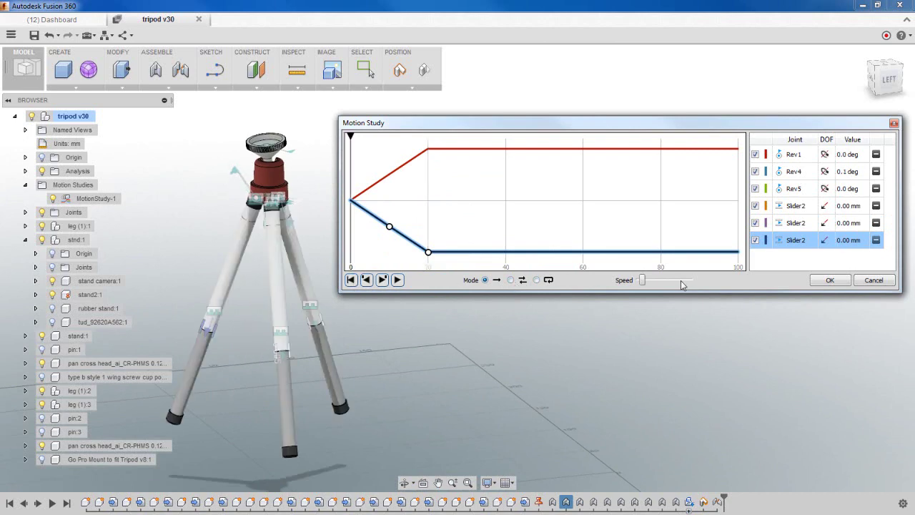
left_click_drag(642, 282, 611, 286)
left_click(398, 280)
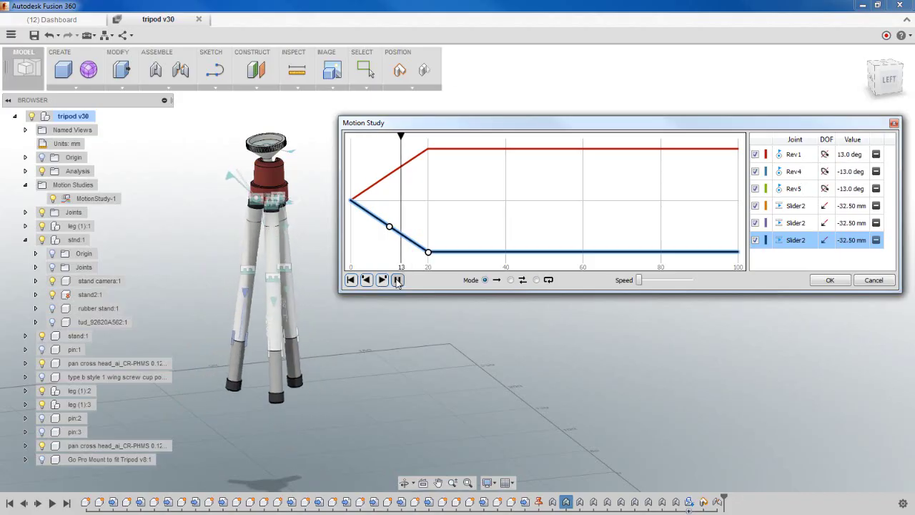
Step: Switch playback to back-and-forth mode and replay from the start
left_click(510, 280)
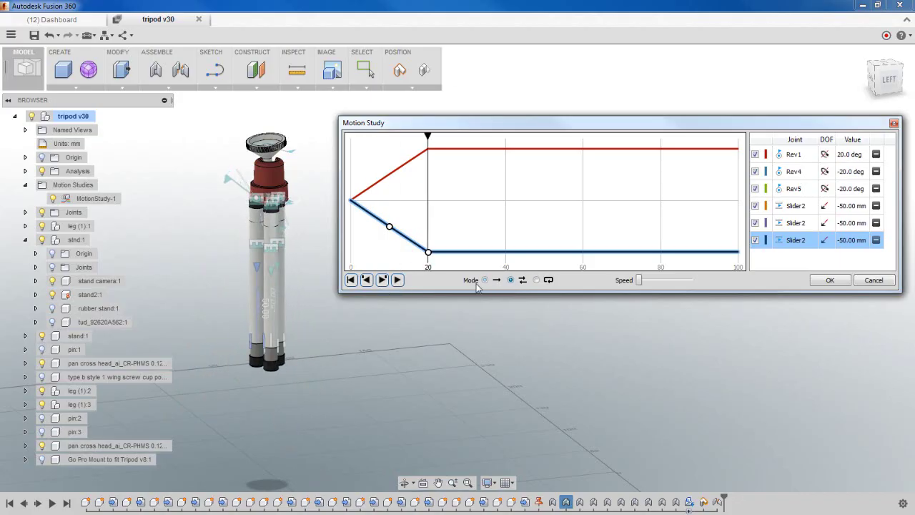
left_click(350, 280)
left_click(398, 281)
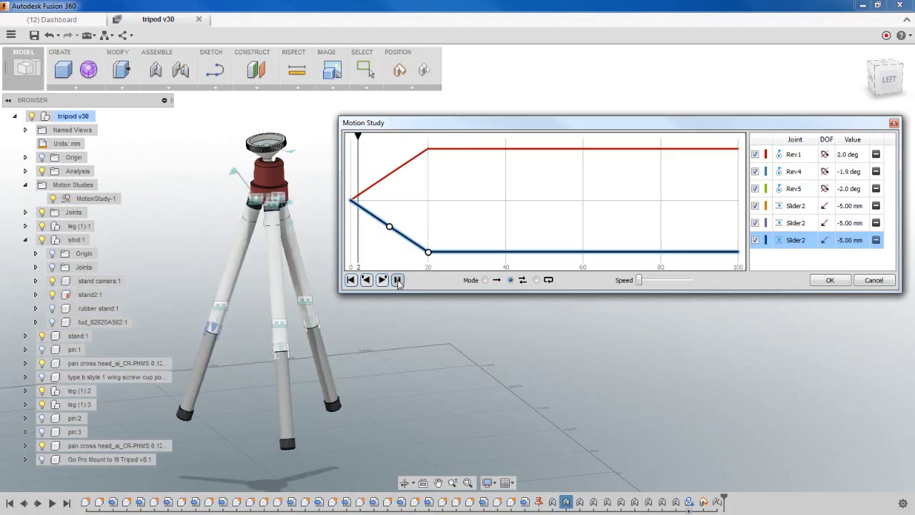